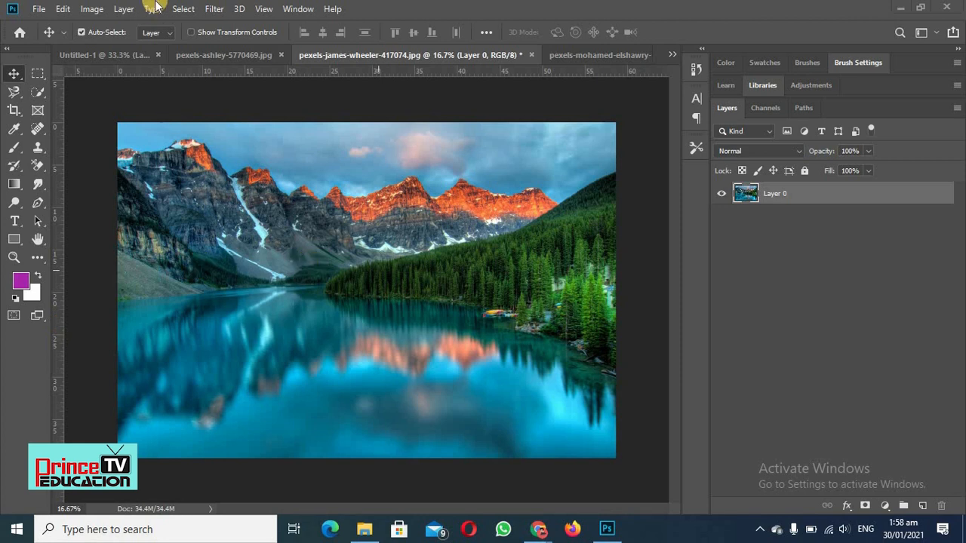
pyautogui.click(91, 9)
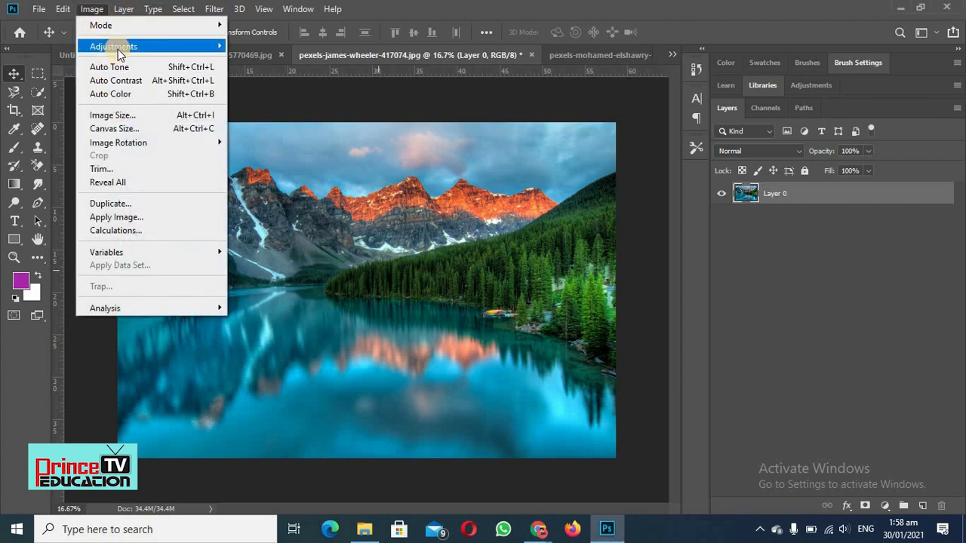
pyautogui.moveTo(151, 46)
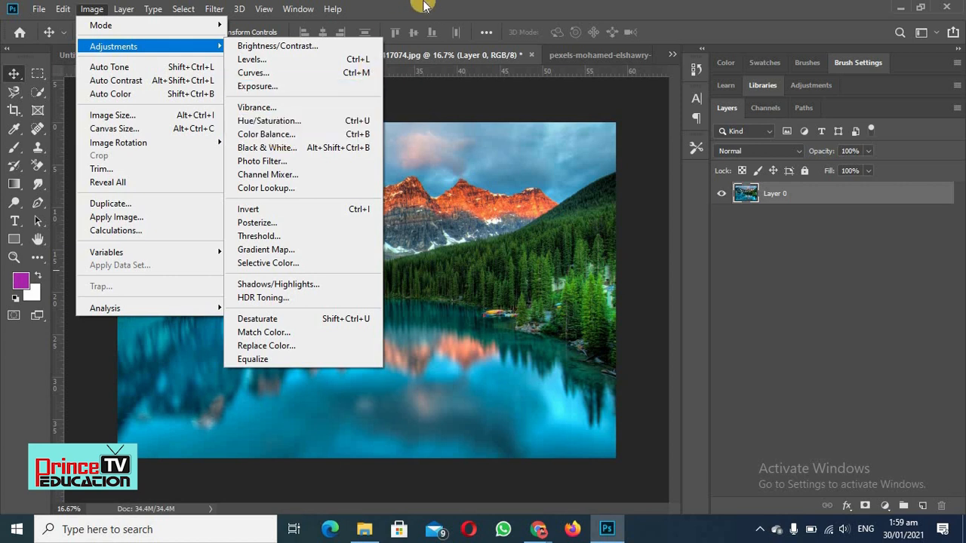
pyautogui.click(267, 208)
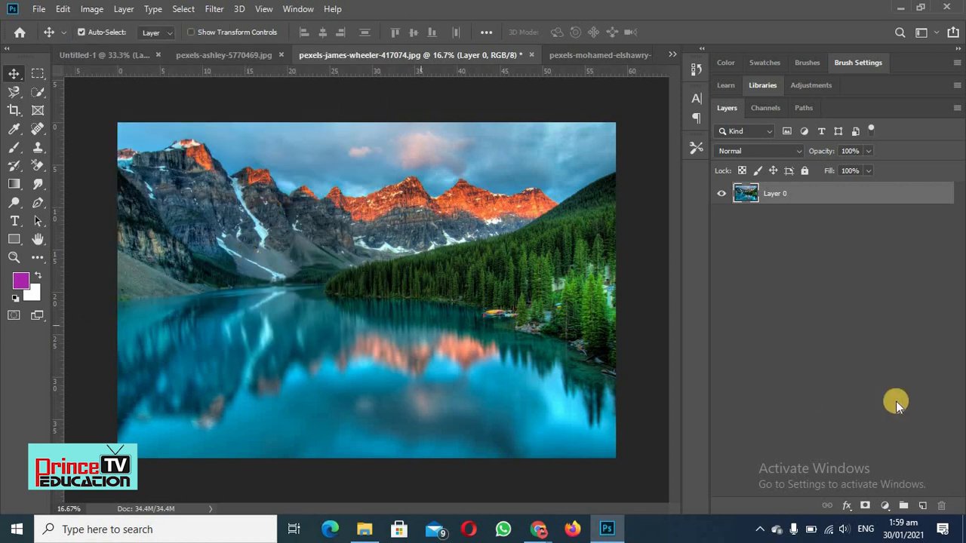
# Add a Color Balance adjustment layer above the mountain lake photo and move its properties clear of the layer list.
pyautogui.click(888, 509)
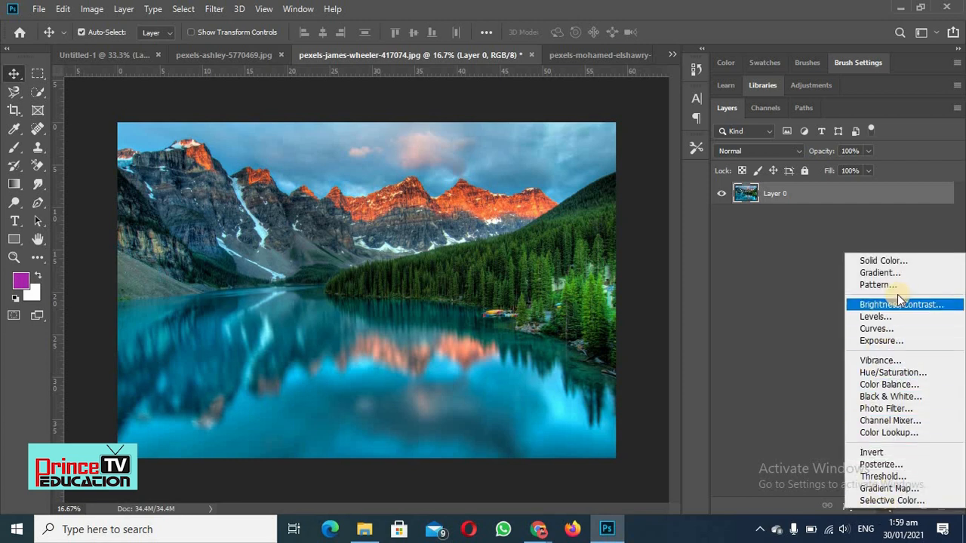
pyautogui.click(881, 385)
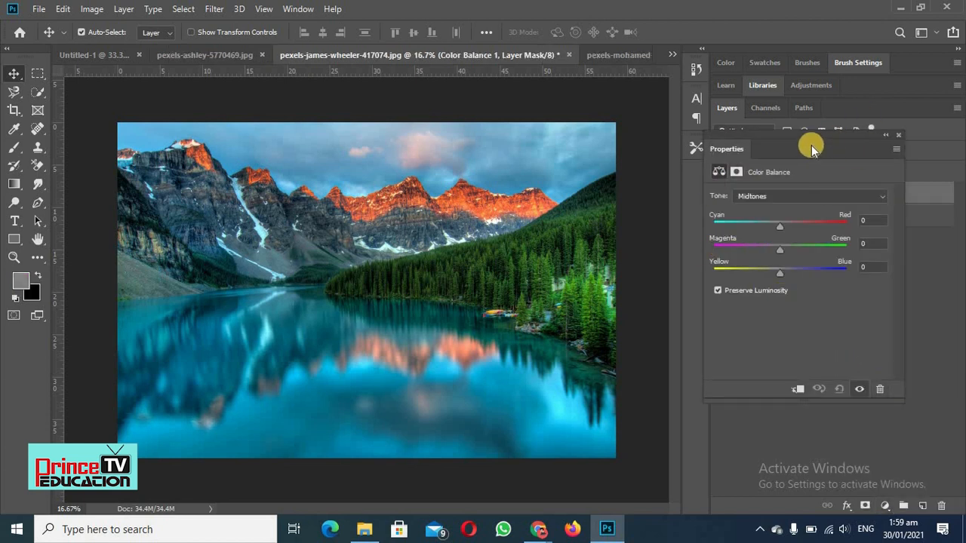
pyautogui.moveTo(811, 145); pyautogui.dragTo(819, 255)
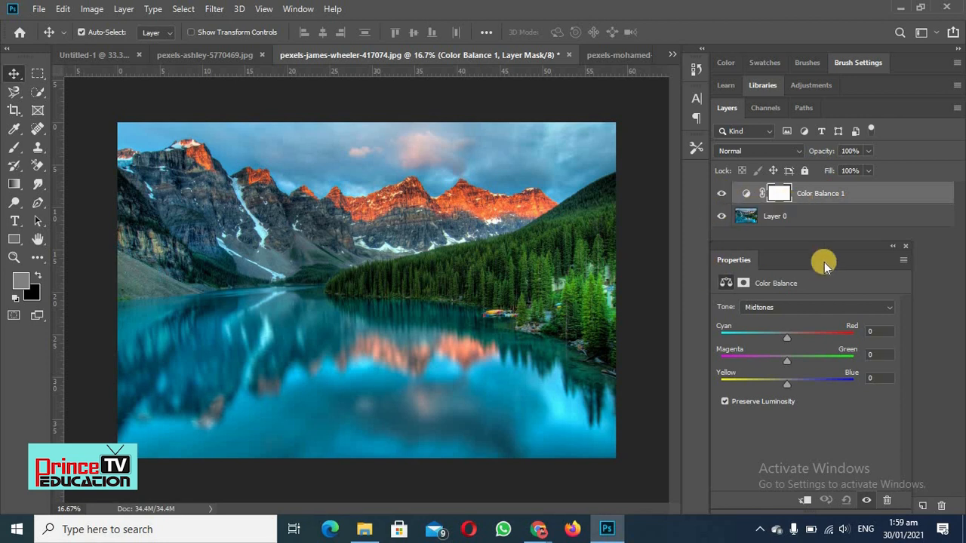
pyautogui.moveTo(824, 258); pyautogui.dragTo(831, 129)
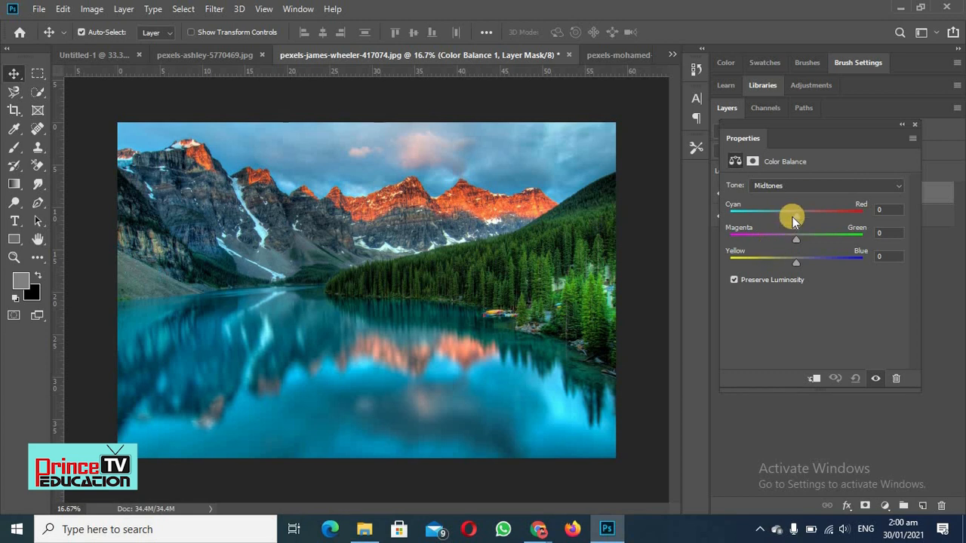
# Set the lake photo's Color Balance midtones to Cyan-Red +48, Magenta-Green -80 and Yellow-Blue -72, and collapse the properties.
pyautogui.moveTo(796, 216); pyautogui.dragTo(846, 212)
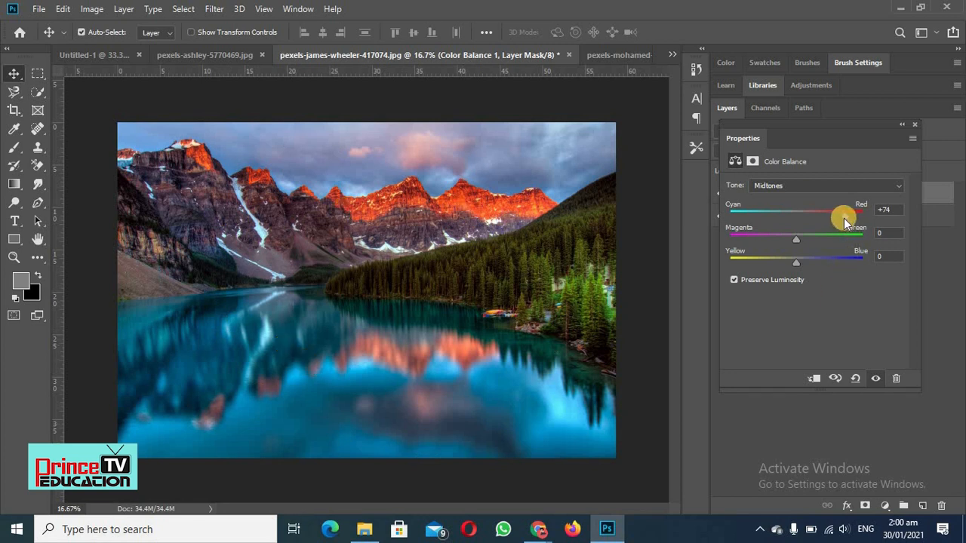
pyautogui.moveTo(843, 217); pyautogui.dragTo(797, 214)
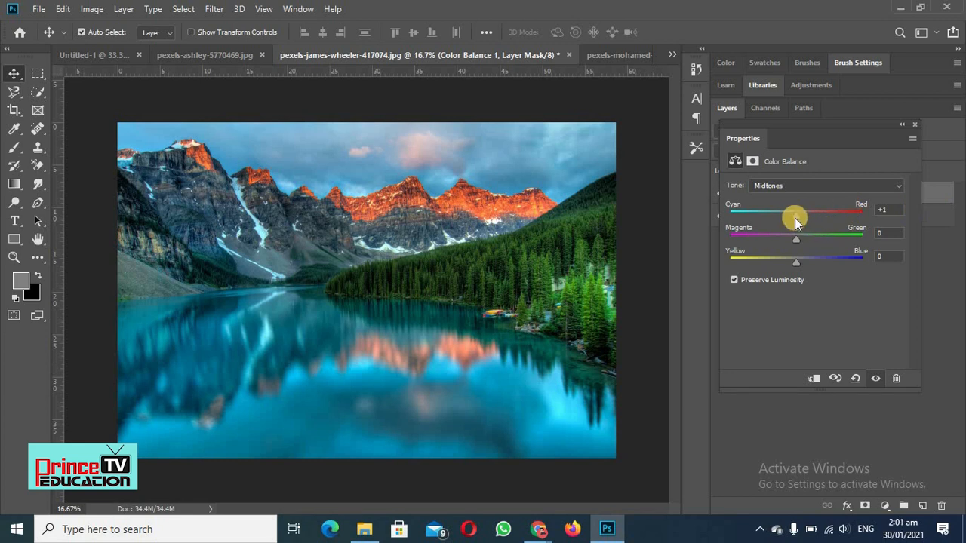
pyautogui.moveTo(795, 216); pyautogui.dragTo(827, 215)
pyautogui.click(798, 257)
pyautogui.moveTo(752, 240); pyautogui.dragTo(743, 240)
pyautogui.moveTo(761, 262); pyautogui.dragTo(746, 264)
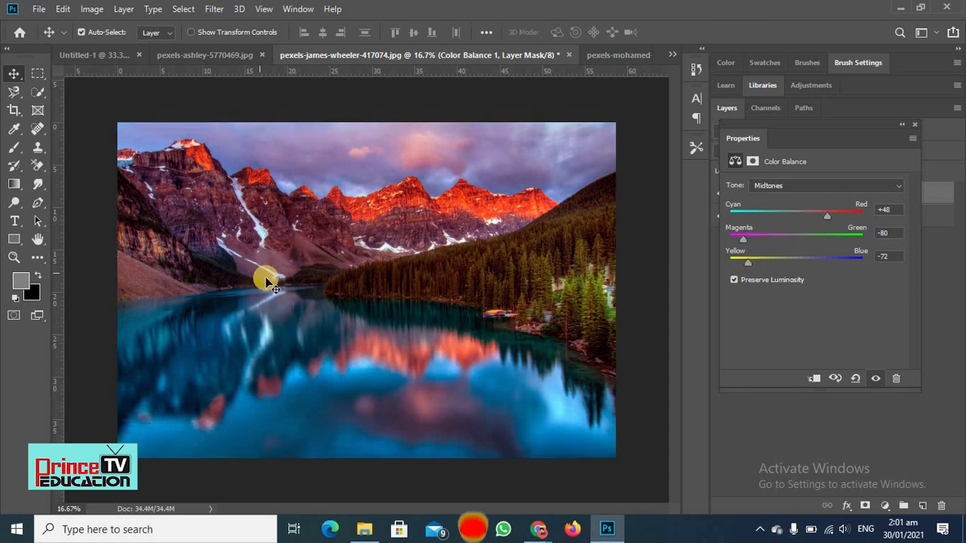
pyautogui.click(902, 125)
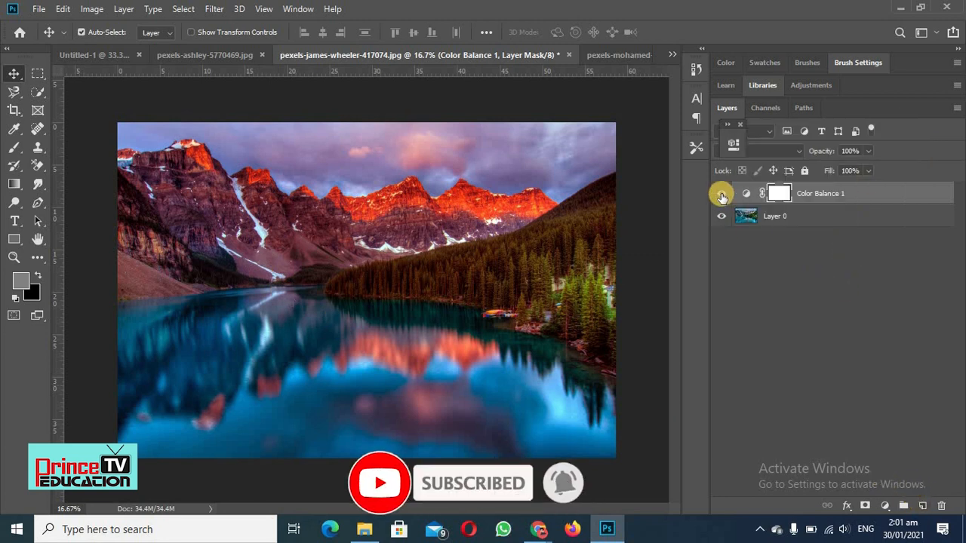
# Compare the lake photo with and without the color shift by repeatedly toggling the Color Balance layer's visibility.
pyautogui.click(722, 195)
pyautogui.click(721, 195)
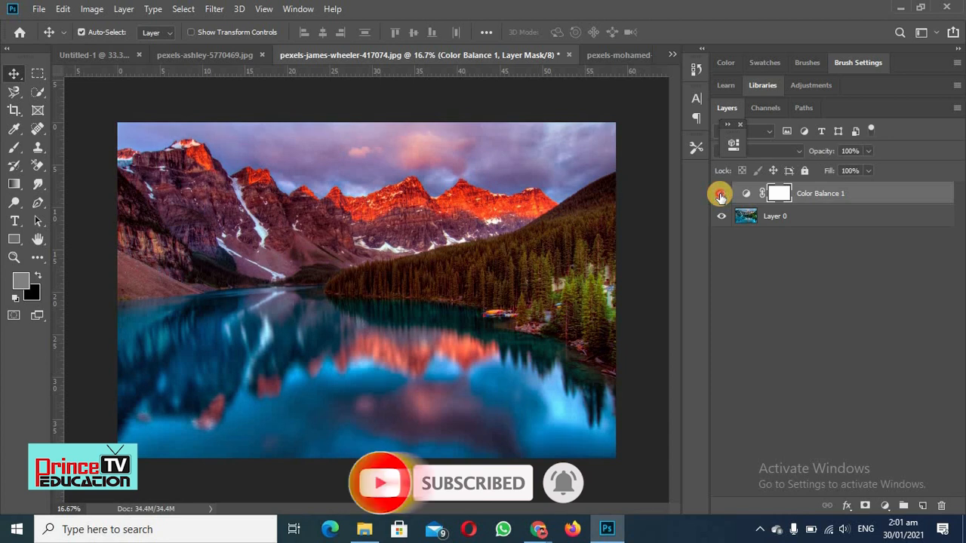
pyautogui.click(720, 194)
pyautogui.click(720, 195)
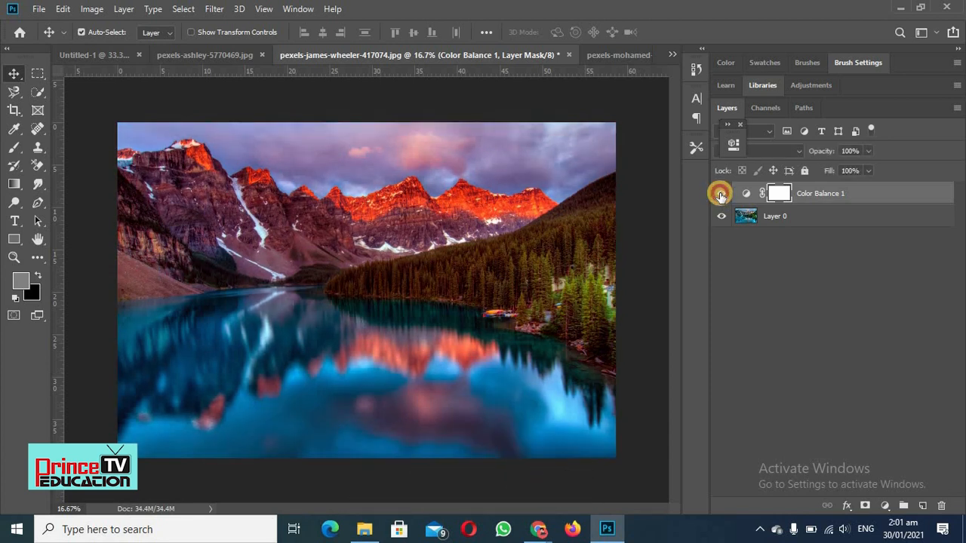
pyautogui.click(721, 195)
pyautogui.click(721, 195)
pyautogui.click(721, 195)
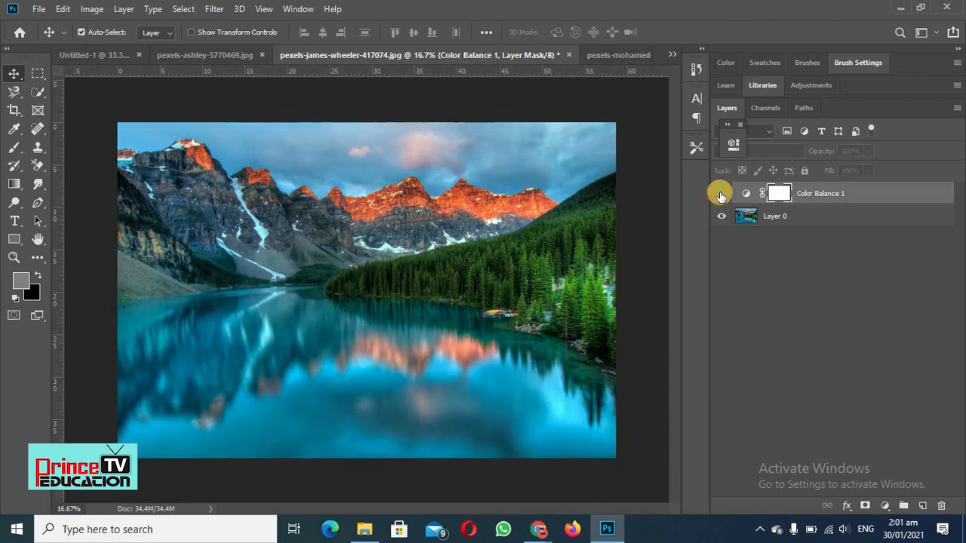
pyautogui.click(721, 195)
pyautogui.click(721, 195)
pyautogui.click(721, 194)
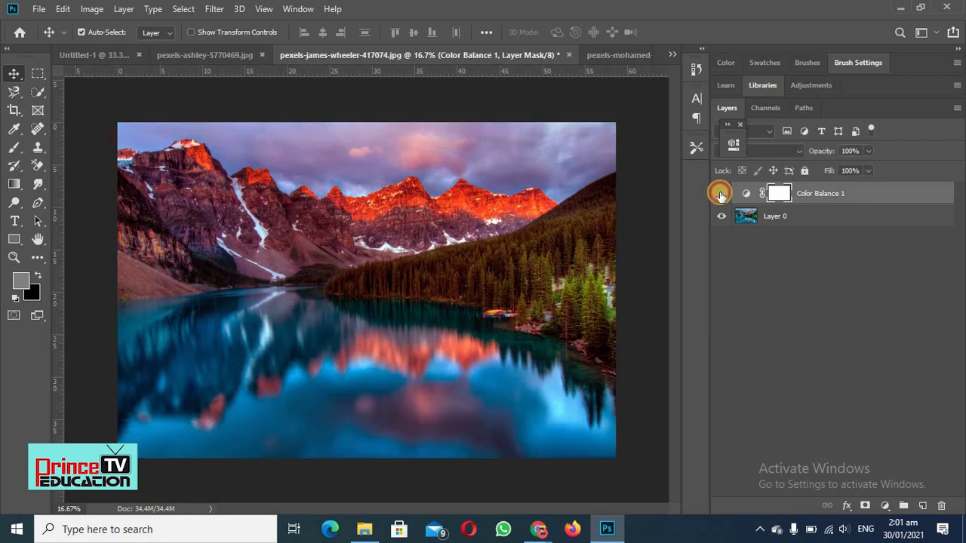
pyautogui.click(721, 195)
pyautogui.click(721, 195)
pyautogui.click(721, 194)
pyautogui.click(721, 195)
pyautogui.click(721, 195)
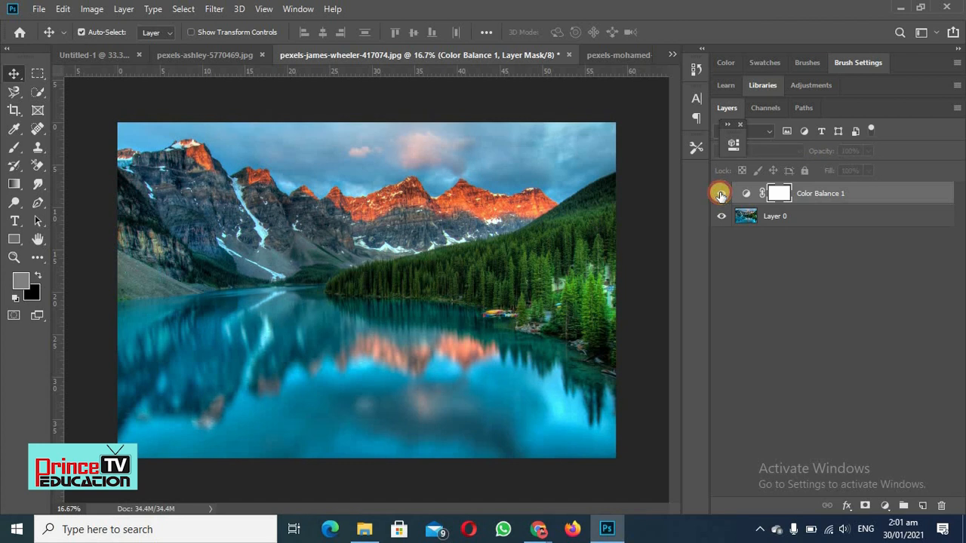
pyautogui.click(721, 194)
# In pexels-mohamed-elshawry-55367.jpg, unlock the background layer and add a Color Balance adjustment layer above it.
pyautogui.click(612, 57)
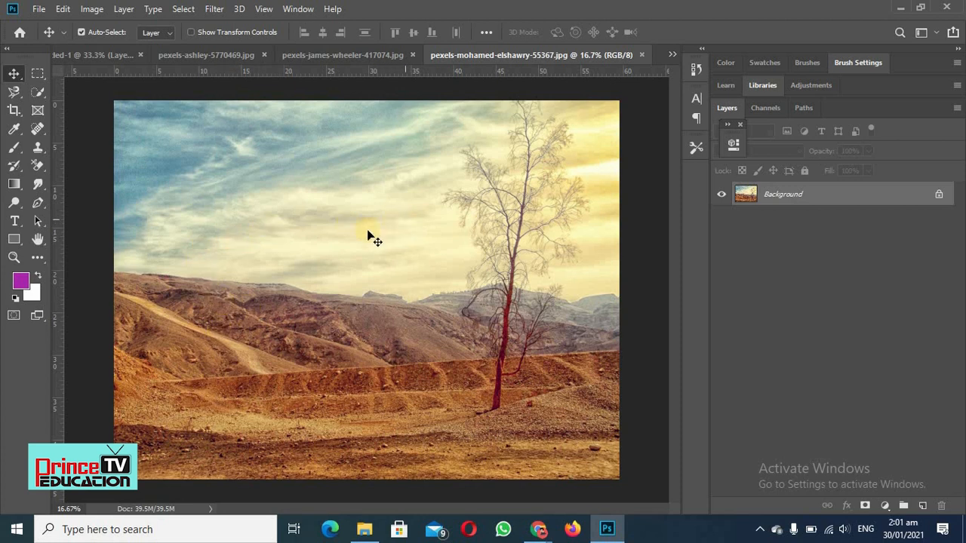
pyautogui.click(939, 194)
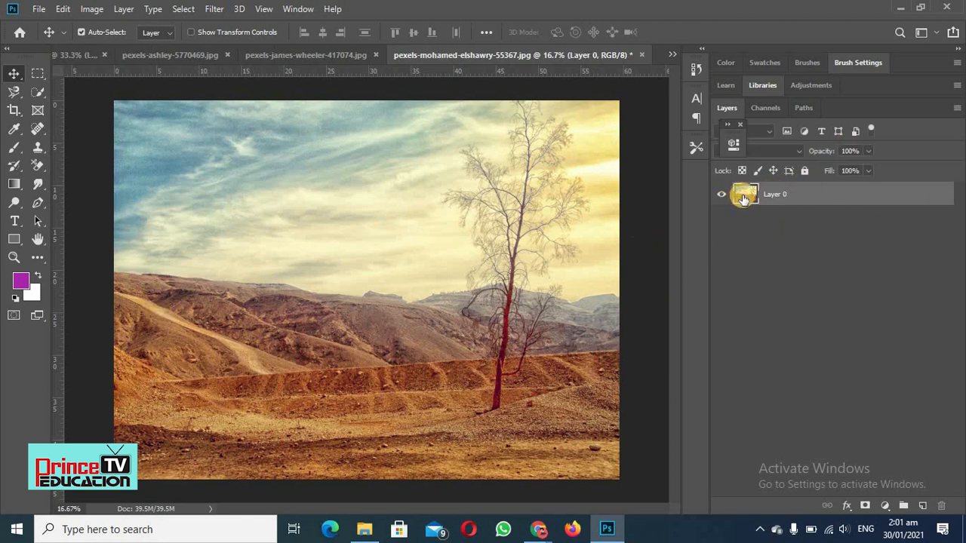
pyautogui.click(886, 506)
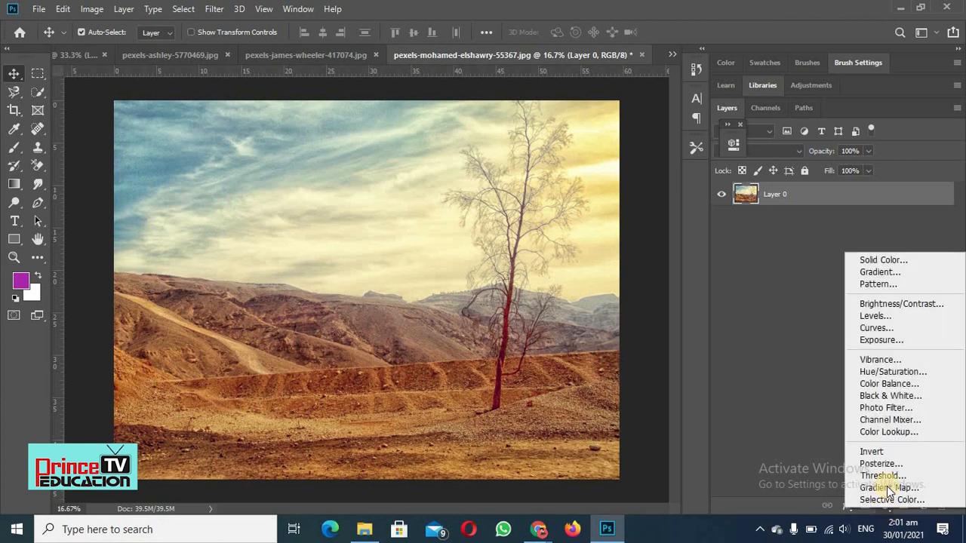
pyautogui.click(888, 385)
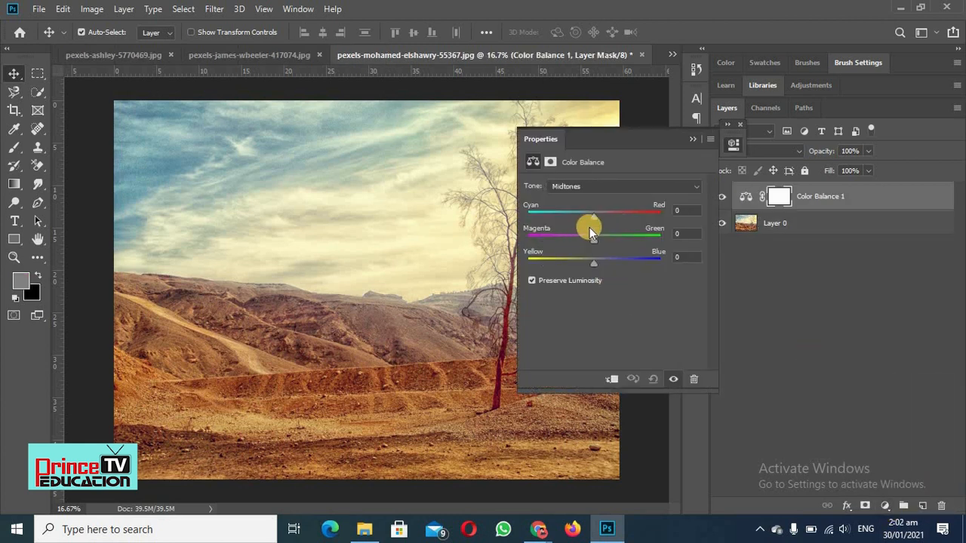
# Set the desert photo's Color Balance midtones to Cyan-Red -51, Magenta-Green +75 and Yellow-Blue +47, and collapse the properties.
pyautogui.moveTo(593, 219); pyautogui.dragTo(643, 240)
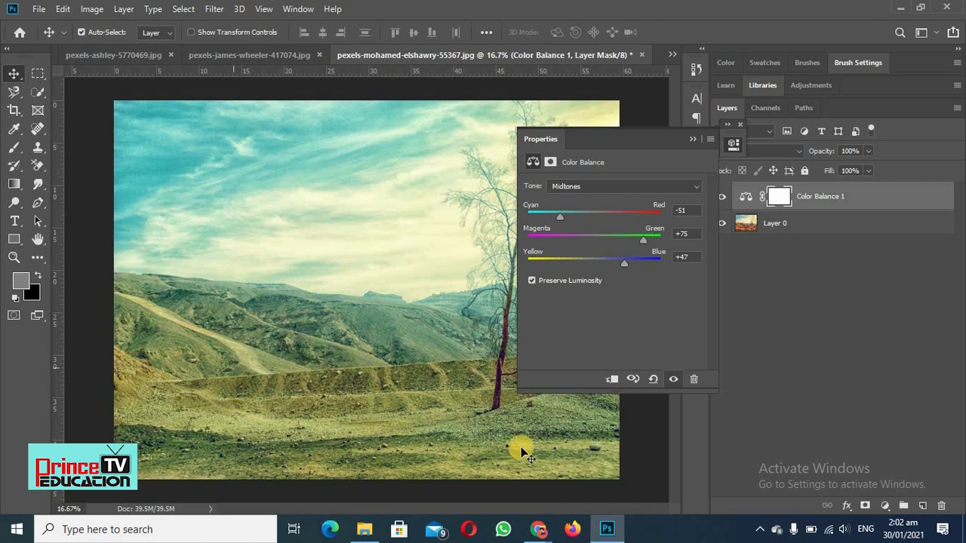
pyautogui.click(693, 142)
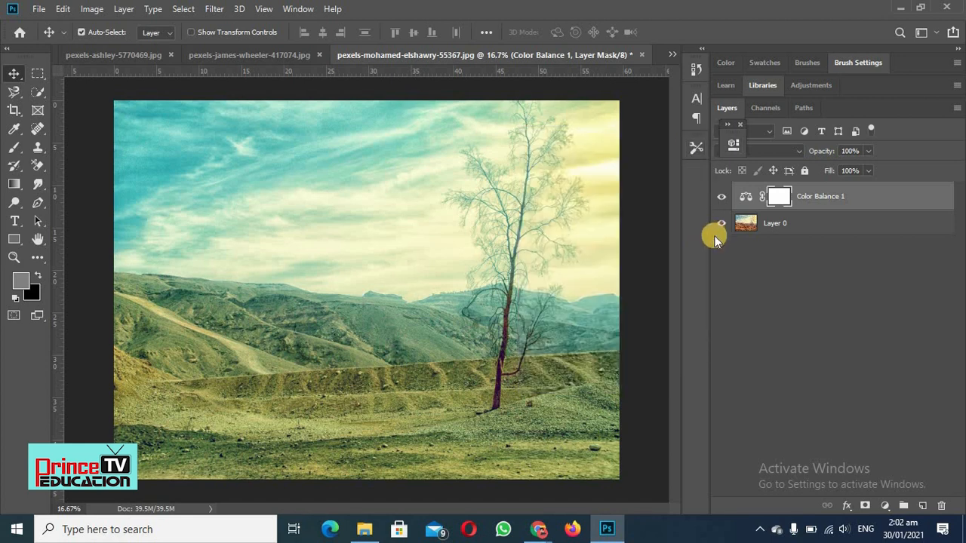
# Toggle the Color Balance layer's visibility to compare the desert photo before and after, leaving the layer hidden.
pyautogui.click(720, 198)
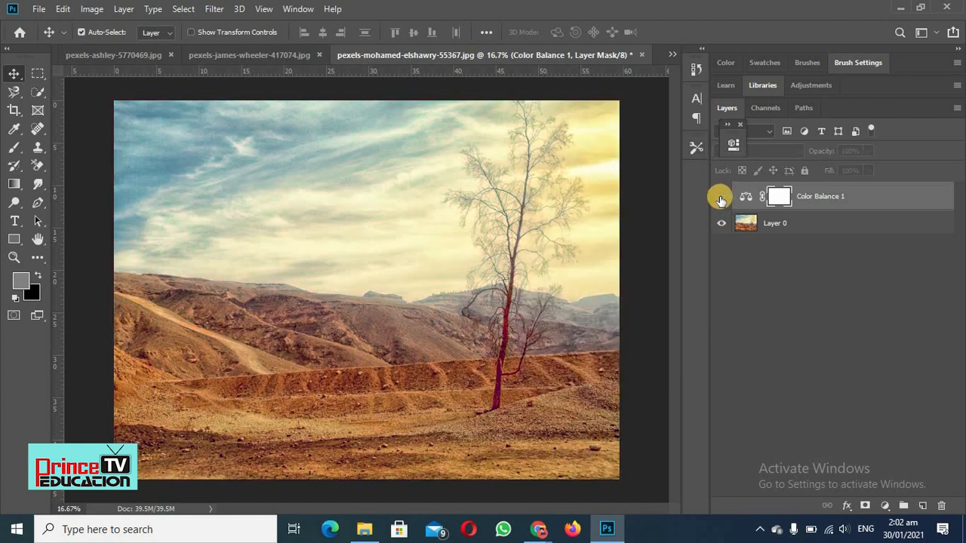
pyautogui.click(721, 199)
pyautogui.click(721, 198)
pyautogui.click(720, 199)
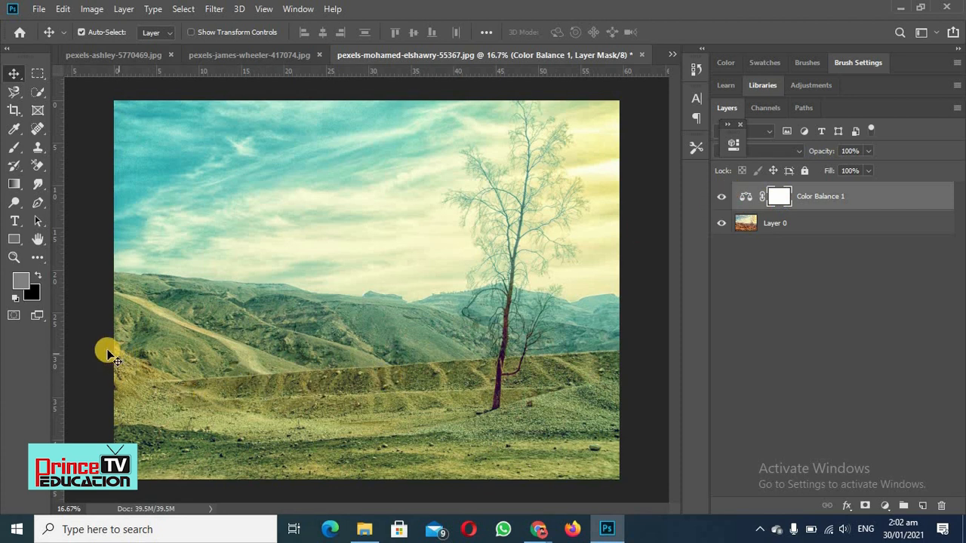
pyautogui.click(721, 197)
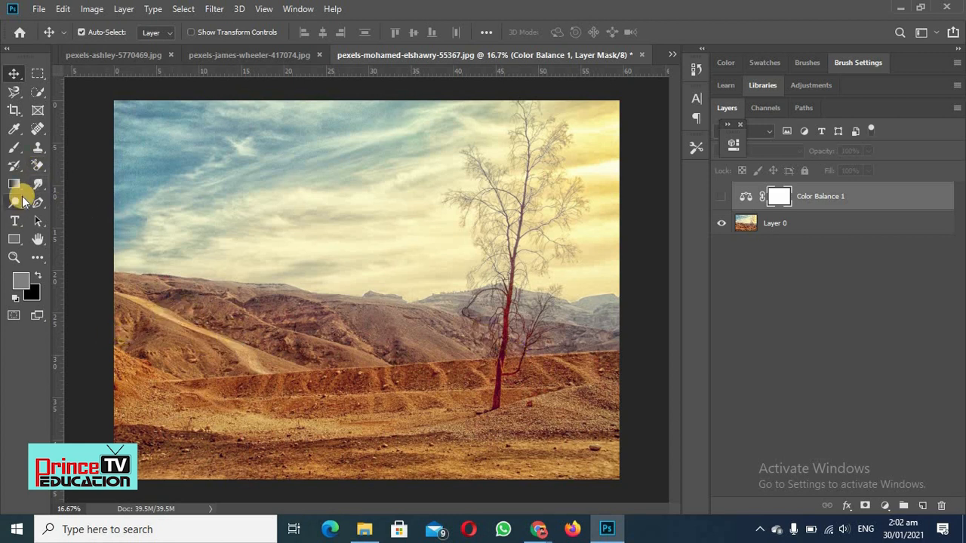
# Select the hills and ground below the sky with the Quick Selection tool, enlarging the brush size to 200.
pyautogui.click(38, 93)
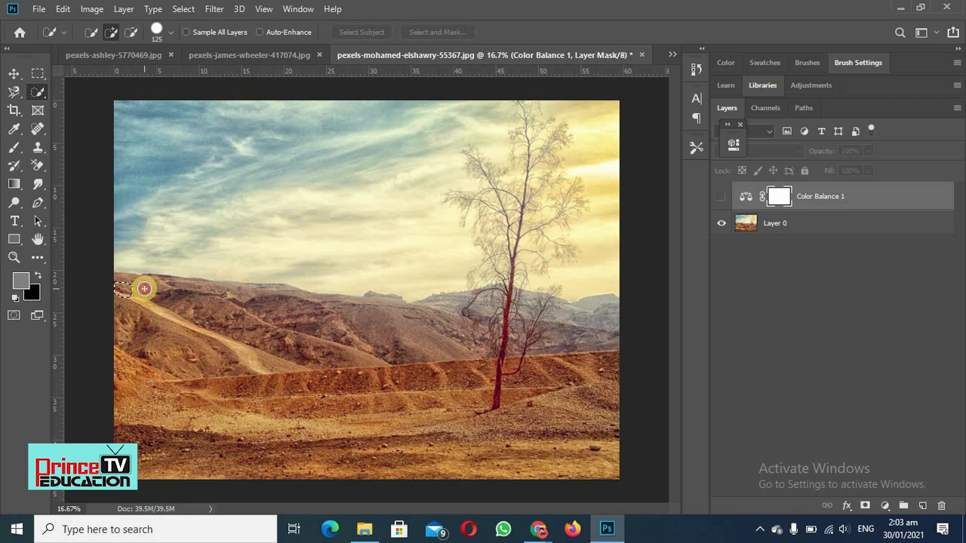
pyautogui.click(140, 286)
pyautogui.moveTo(138, 285); pyautogui.dragTo(207, 289)
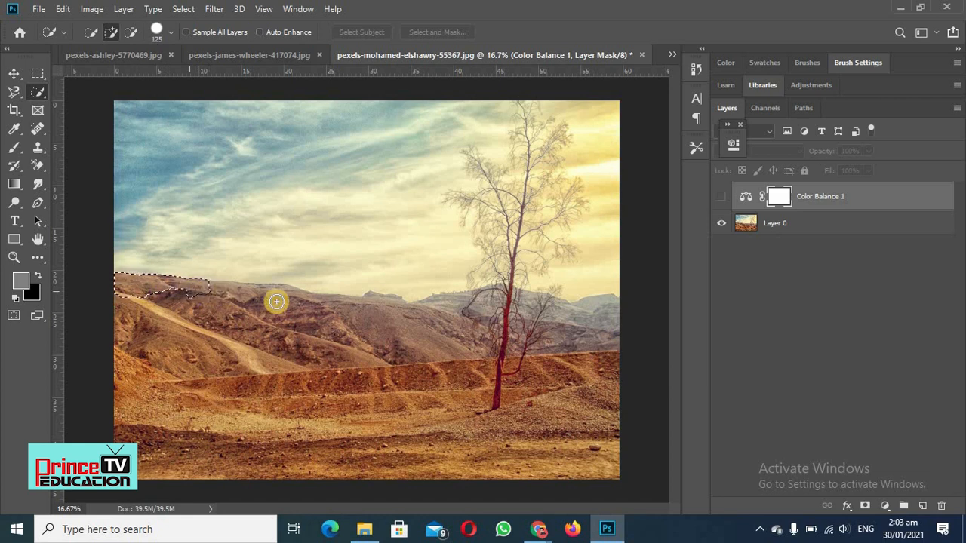
pyautogui.moveTo(255, 310)
pyautogui.mouseDown()
pyautogui.moveTo(214, 293)
pyautogui.moveTo(312, 299)
pyautogui.moveTo(293, 304)
pyautogui.mouseUp()
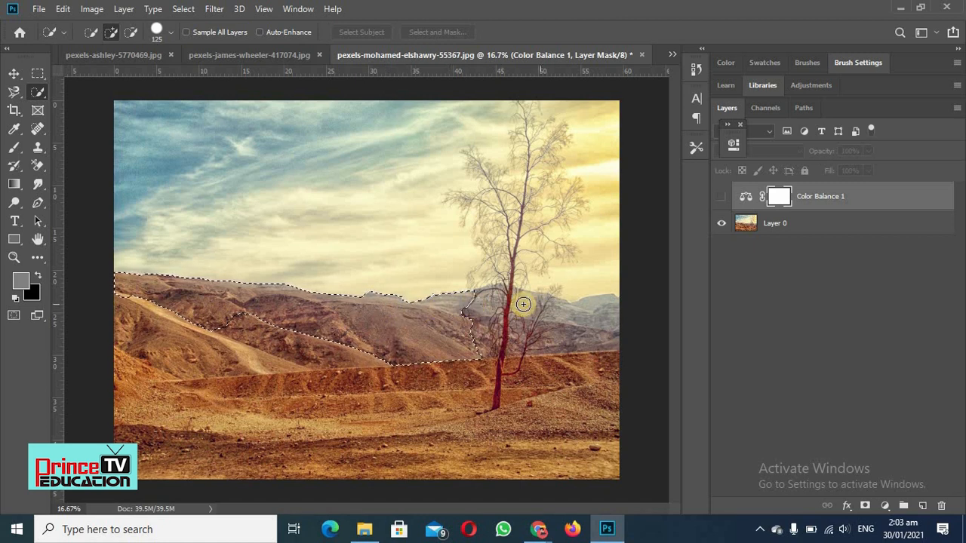
pyautogui.moveTo(519, 301)
pyautogui.mouseDown()
pyautogui.moveTo(574, 313)
pyautogui.moveTo(501, 291)
pyautogui.mouseUp()
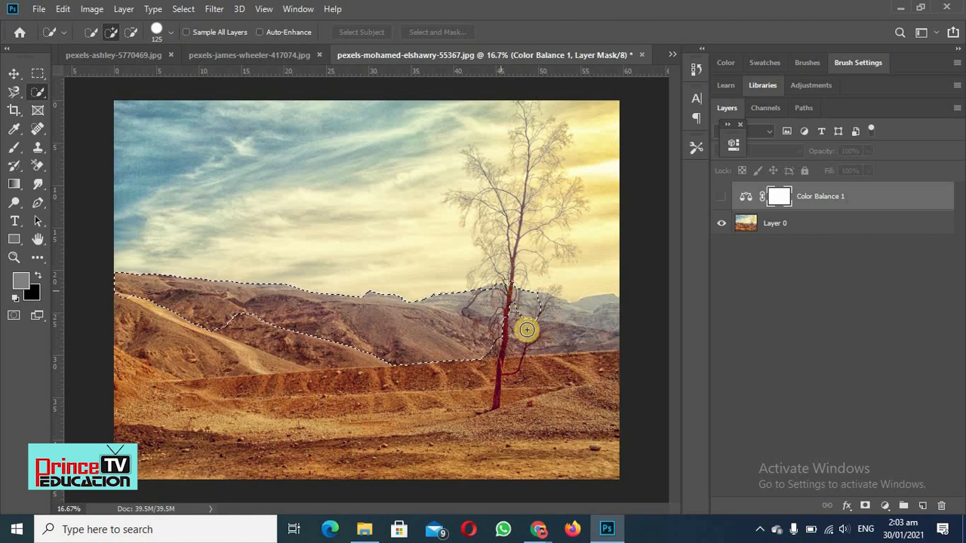
pyautogui.moveTo(527, 330)
pyautogui.mouseDown()
pyautogui.moveTo(582, 312)
pyautogui.moveTo(551, 305)
pyautogui.moveTo(559, 314)
pyautogui.moveTo(550, 324)
pyautogui.moveTo(580, 323)
pyautogui.moveTo(598, 310)
pyautogui.moveTo(588, 377)
pyautogui.moveTo(596, 399)
pyautogui.moveTo(585, 394)
pyautogui.moveTo(609, 468)
pyautogui.moveTo(525, 466)
pyautogui.moveTo(539, 464)
pyautogui.moveTo(464, 443)
pyautogui.moveTo(533, 416)
pyautogui.moveTo(557, 370)
pyautogui.moveTo(458, 361)
pyautogui.moveTo(395, 387)
pyautogui.moveTo(470, 376)
pyautogui.moveTo(442, 405)
pyautogui.moveTo(345, 412)
pyautogui.moveTo(292, 383)
pyautogui.moveTo(379, 370)
pyautogui.moveTo(231, 347)
pyautogui.moveTo(266, 355)
pyautogui.moveTo(189, 355)
pyautogui.moveTo(127, 308)
pyautogui.moveTo(127, 382)
pyautogui.moveTo(115, 358)
pyautogui.moveTo(116, 393)
pyautogui.moveTo(148, 382)
pyautogui.moveTo(191, 396)
pyautogui.moveTo(144, 409)
pyautogui.moveTo(118, 431)
pyautogui.moveTo(121, 442)
pyautogui.moveTo(169, 466)
pyautogui.moveTo(226, 458)
pyautogui.mouseUp()
pyautogui.press(']')
pyautogui.press(']')
pyautogui.press(']')
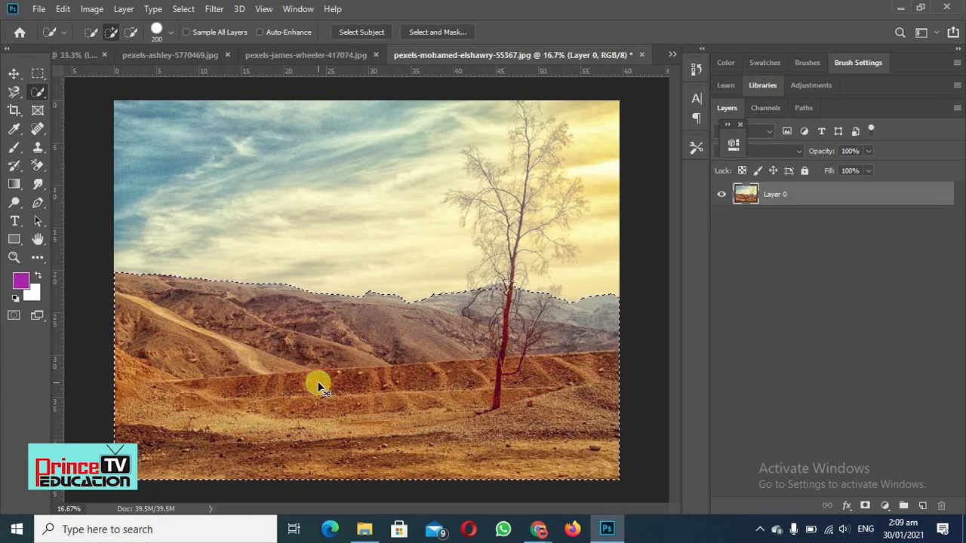
# Apply a Color Balance adjustment with midtone levels -55, +53 and +29 to the selected hills and ground on Layer 0.
pyautogui.hotkey('ctrl', 'b')
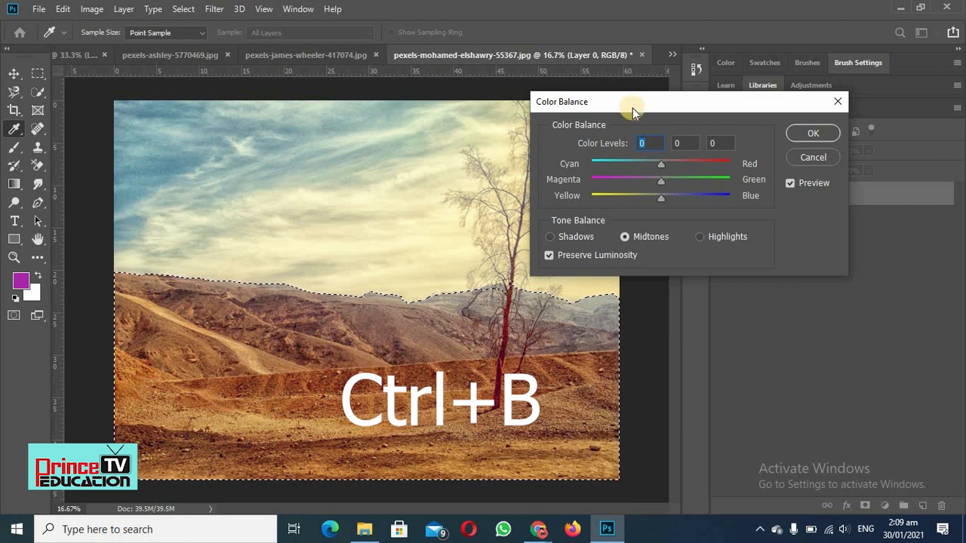
pyautogui.moveTo(632, 108); pyautogui.dragTo(691, 82)
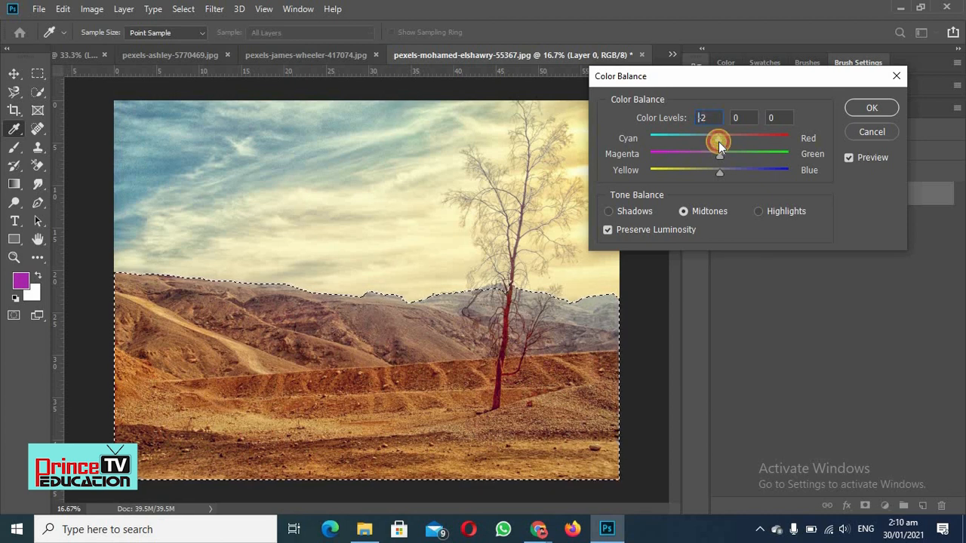
pyautogui.moveTo(718, 146); pyautogui.dragTo(740, 173)
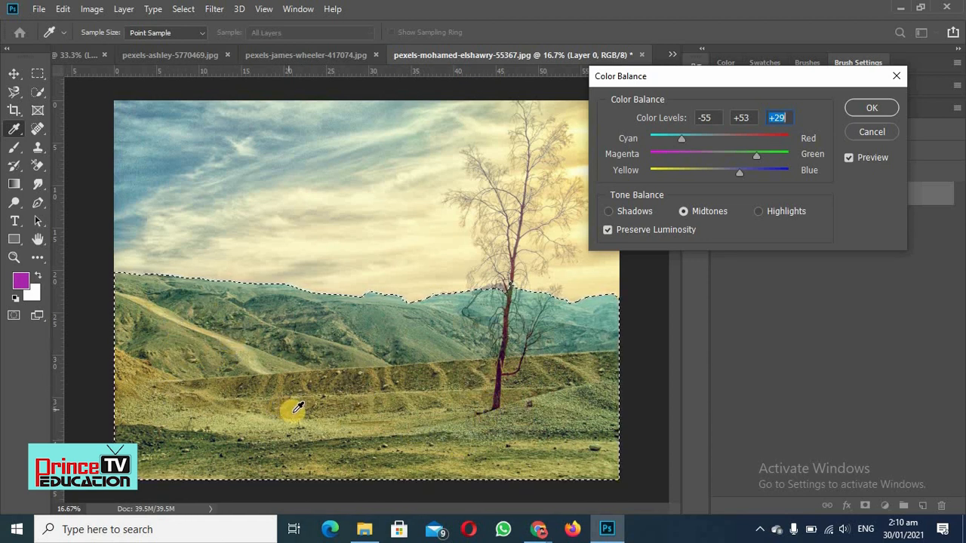
pyautogui.click(866, 109)
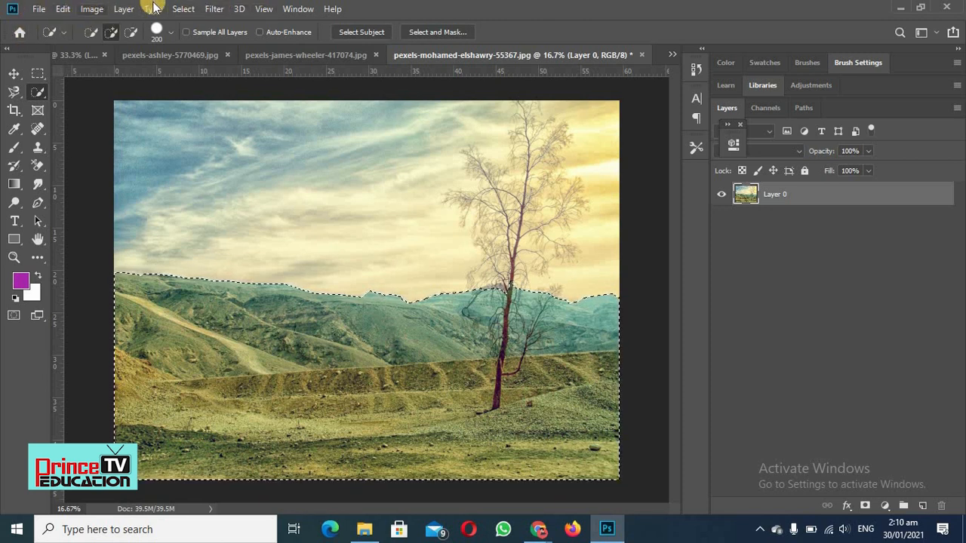
pyautogui.click(92, 8)
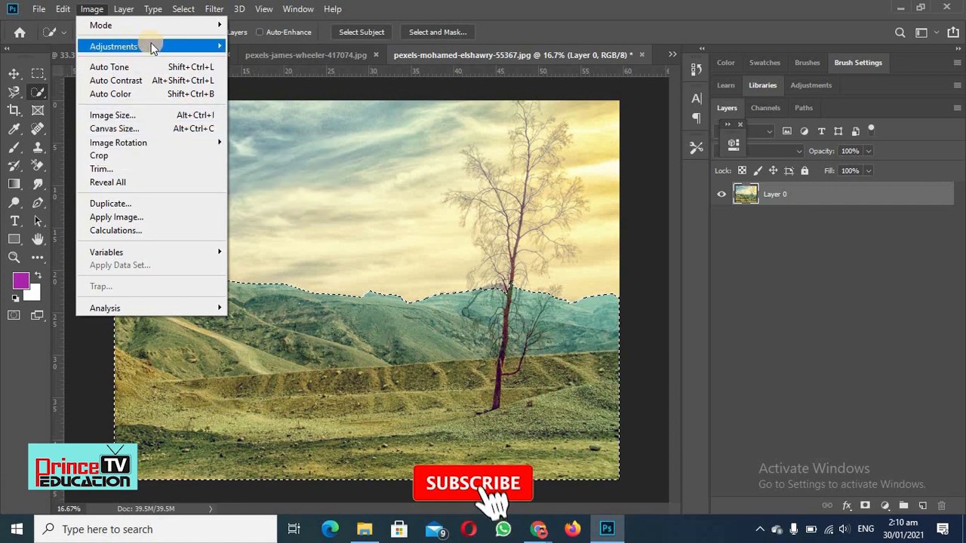
pyautogui.moveTo(215, 46)
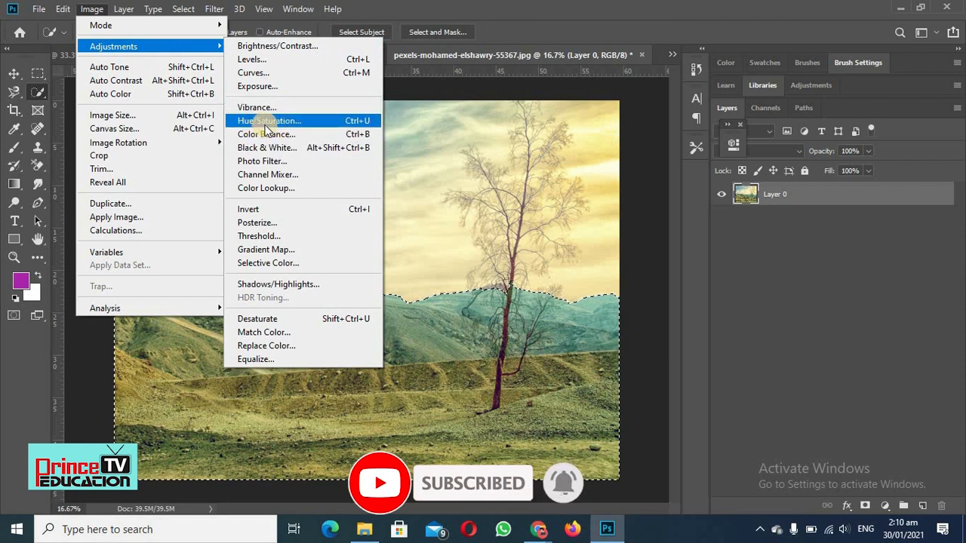
pyautogui.click(511, 78)
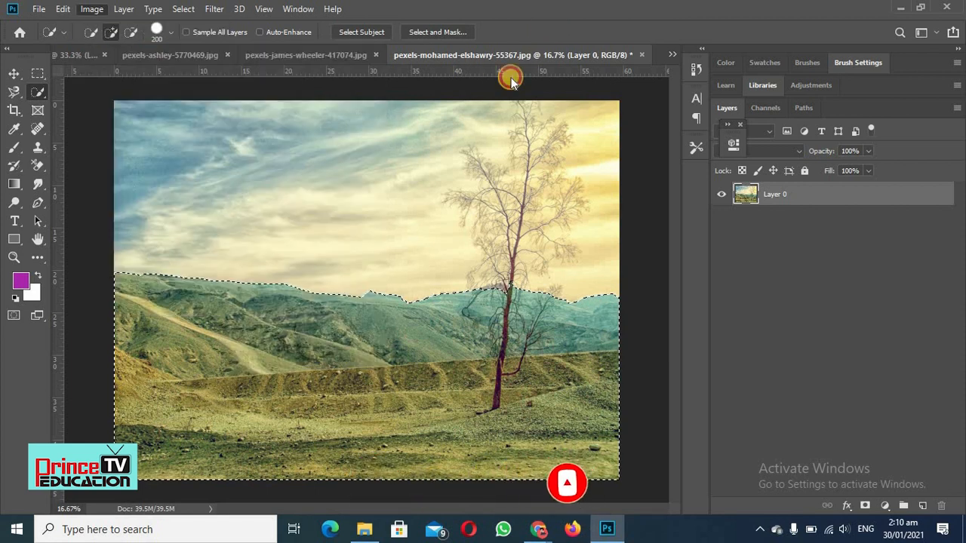